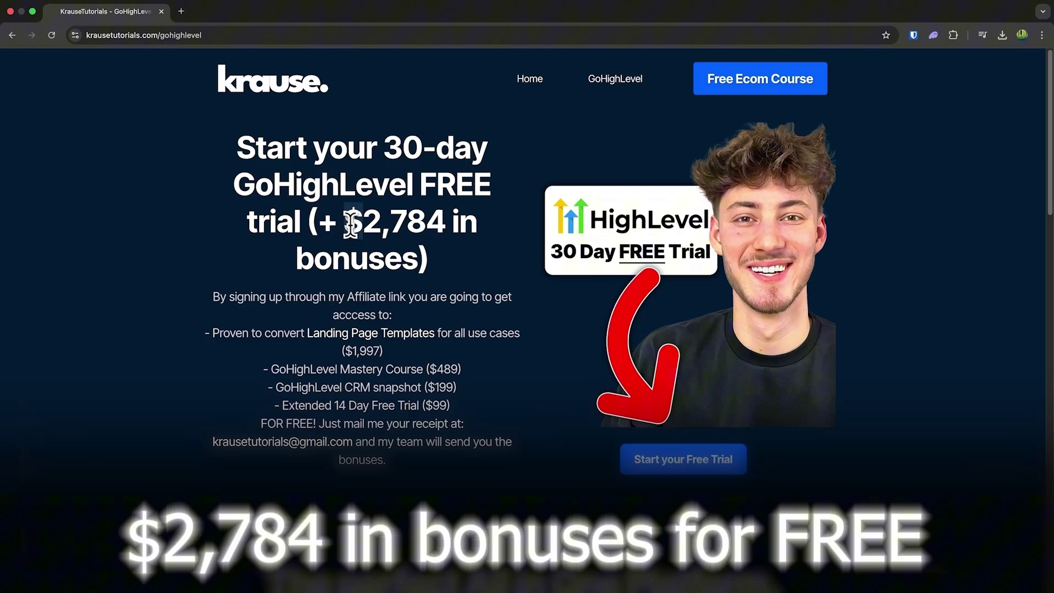
- Highlight the $2,784 bonuses headline, then scroll the GoHighLevel sales-page preview
drag(346, 222, 417, 253)
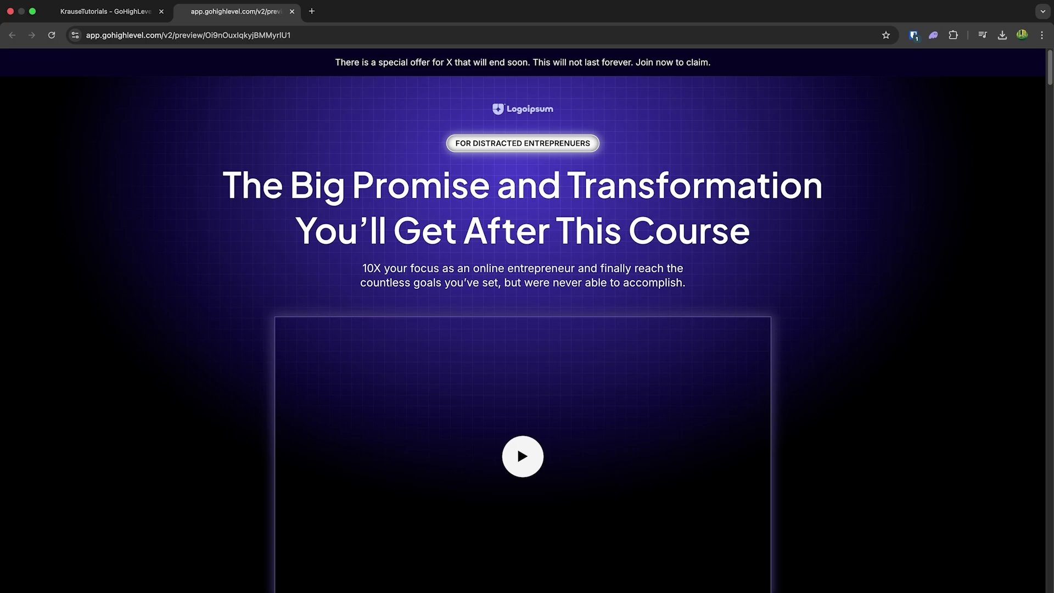
scroll(517, 446, down, 5)
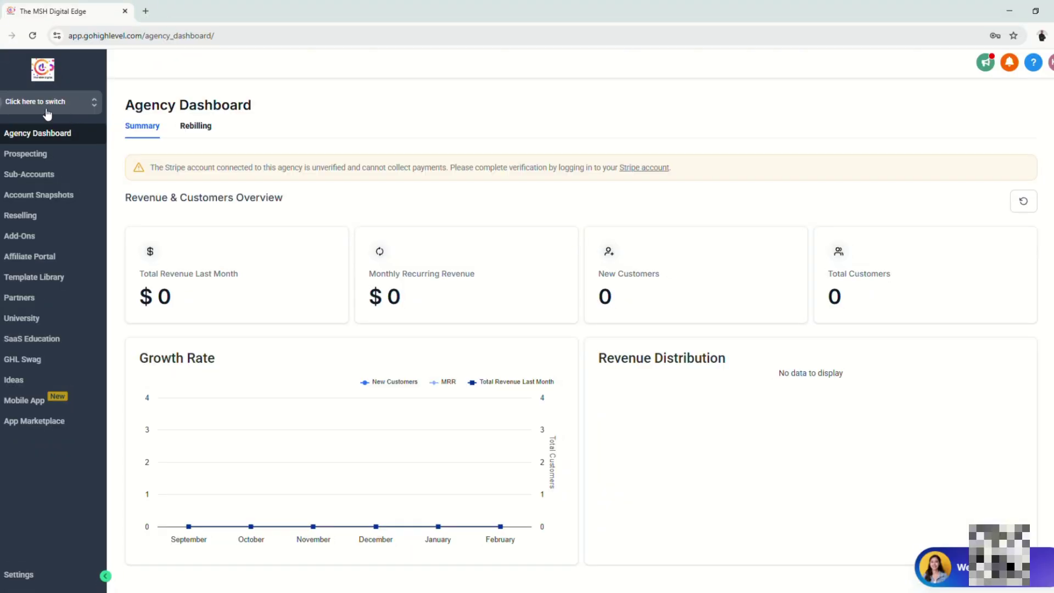
- Switch to The MSH Digital Edge sub-account and open Calendars > Calendar Settings > Connections
click(49, 107)
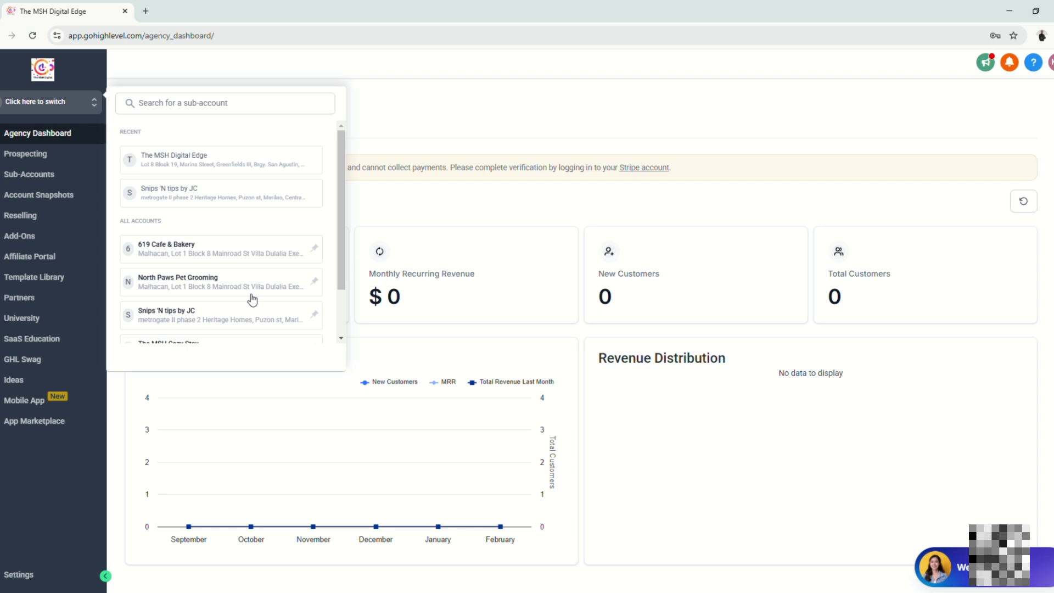
scroll(251, 299, down, 1)
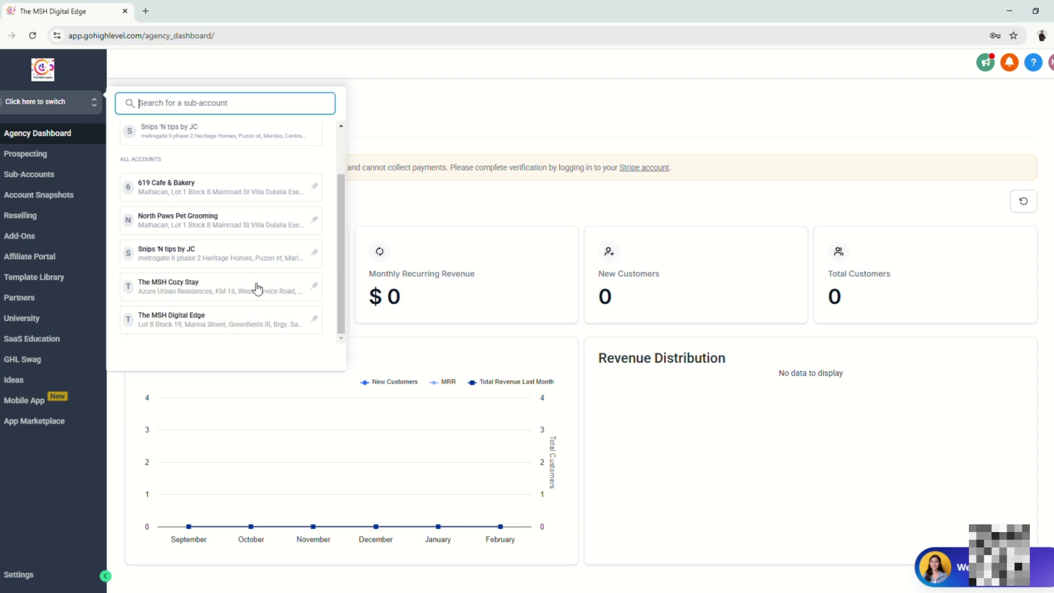
click(186, 325)
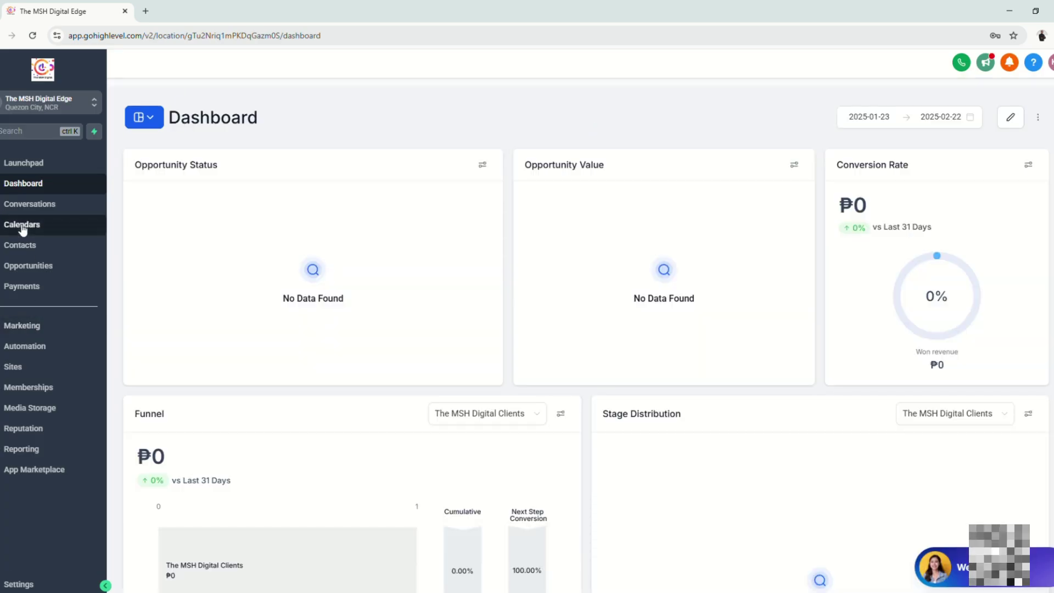
click(22, 227)
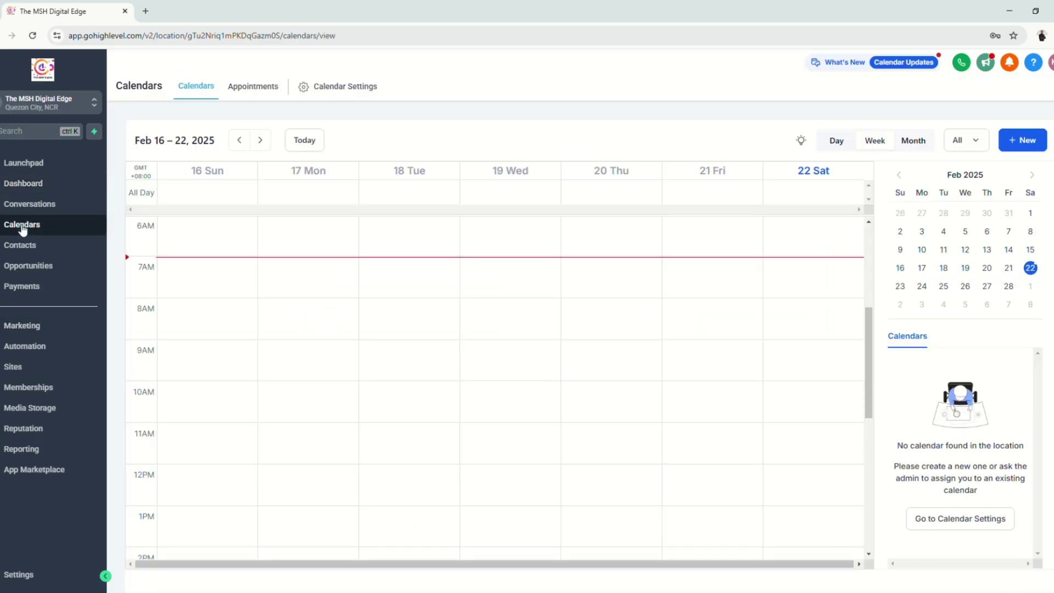
click(340, 90)
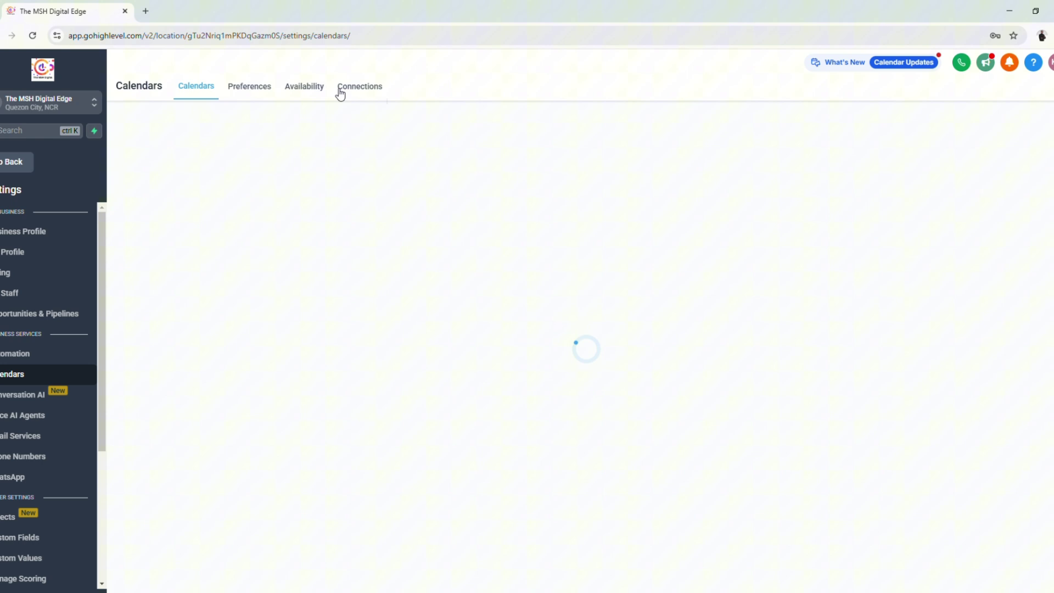
click(372, 94)
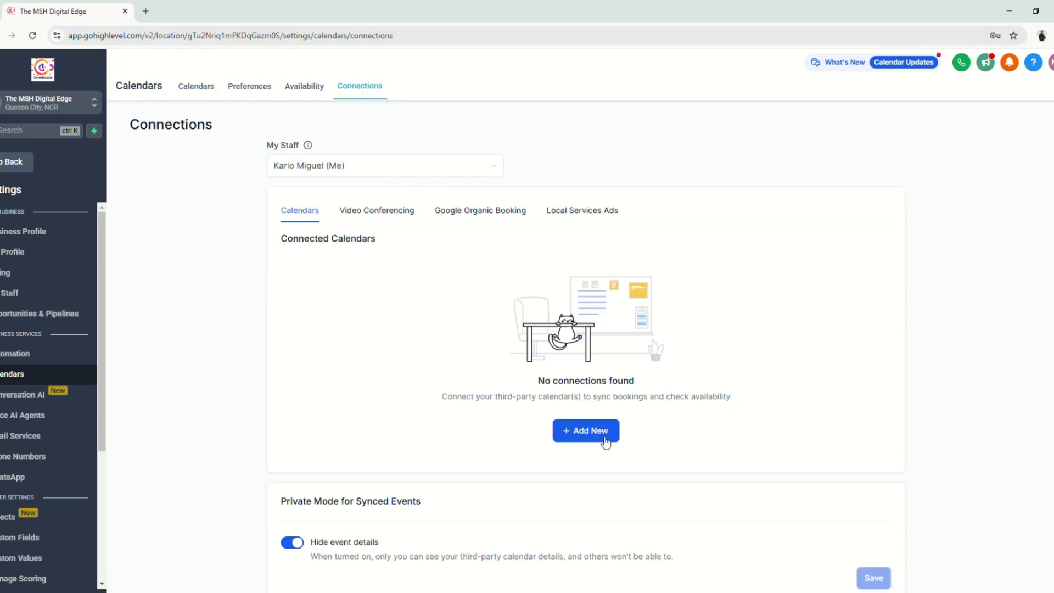
- Add a new calendar connection and start connecting Calendly from the provider list
click(601, 441)
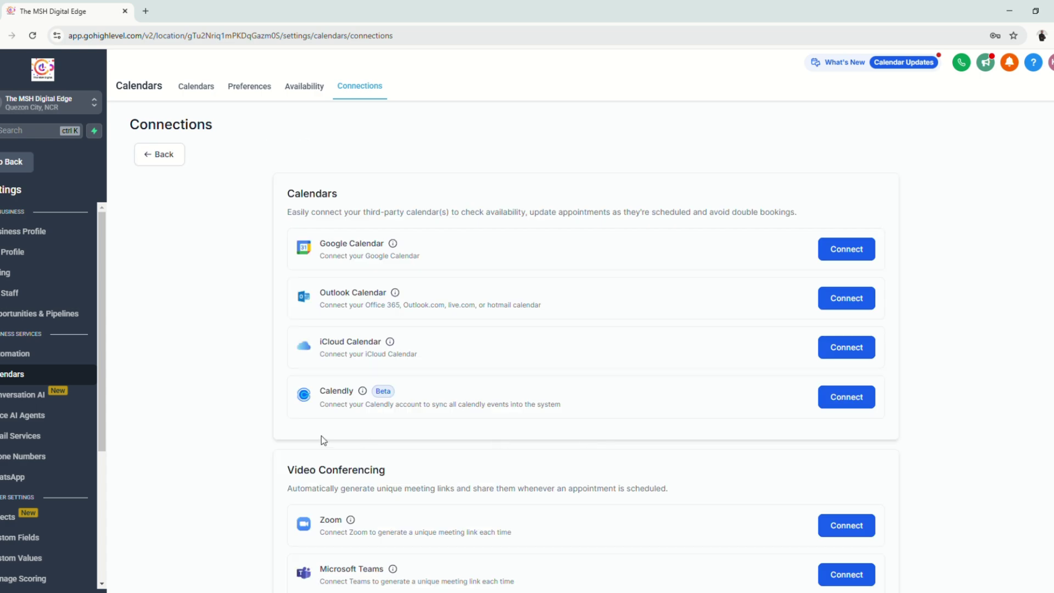
drag(319, 394, 347, 397)
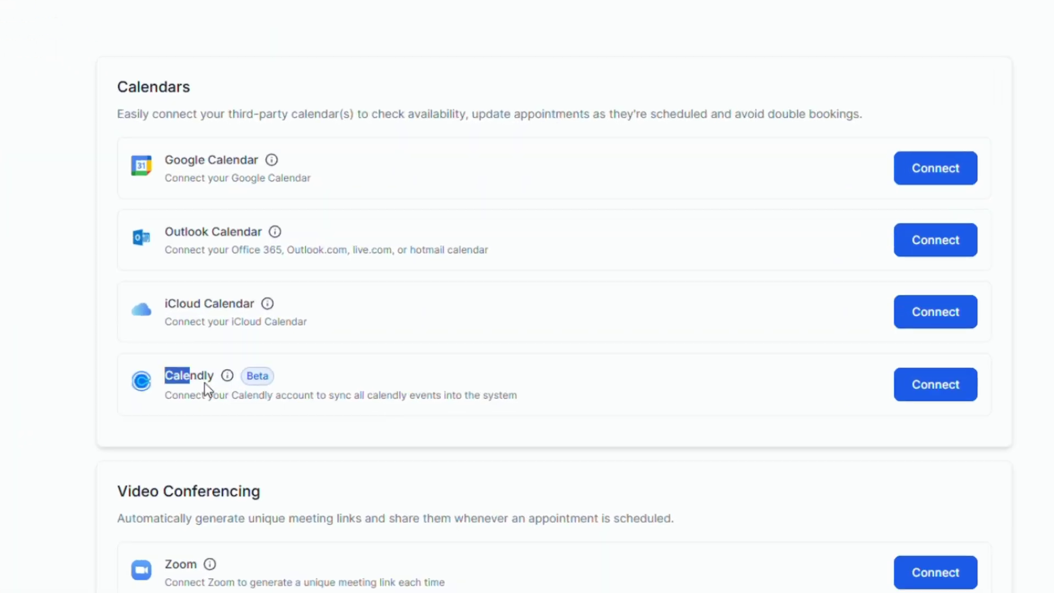
drag(204, 382, 528, 406)
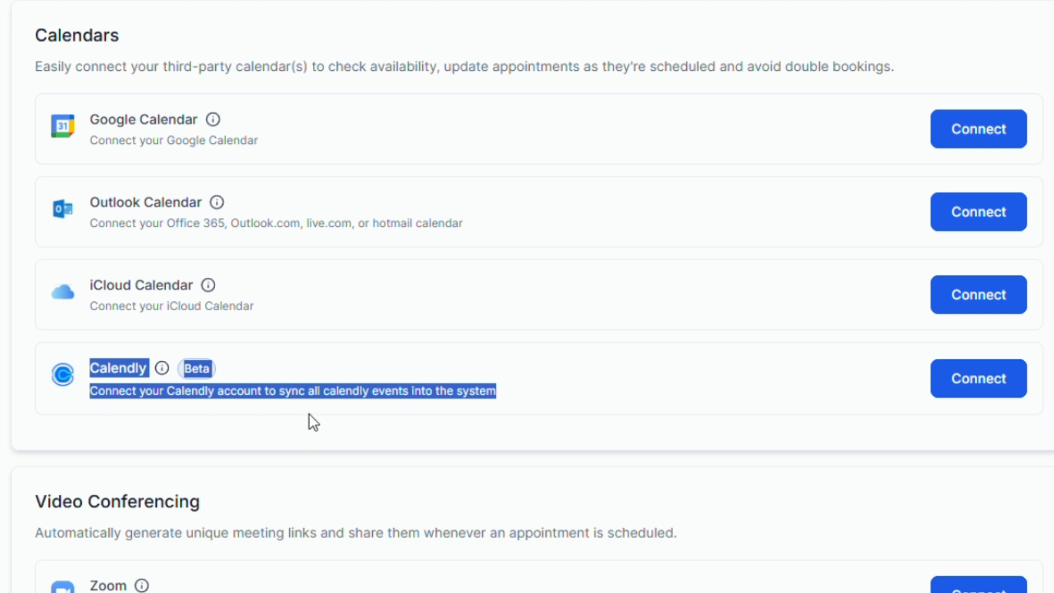
click(722, 424)
click(1004, 380)
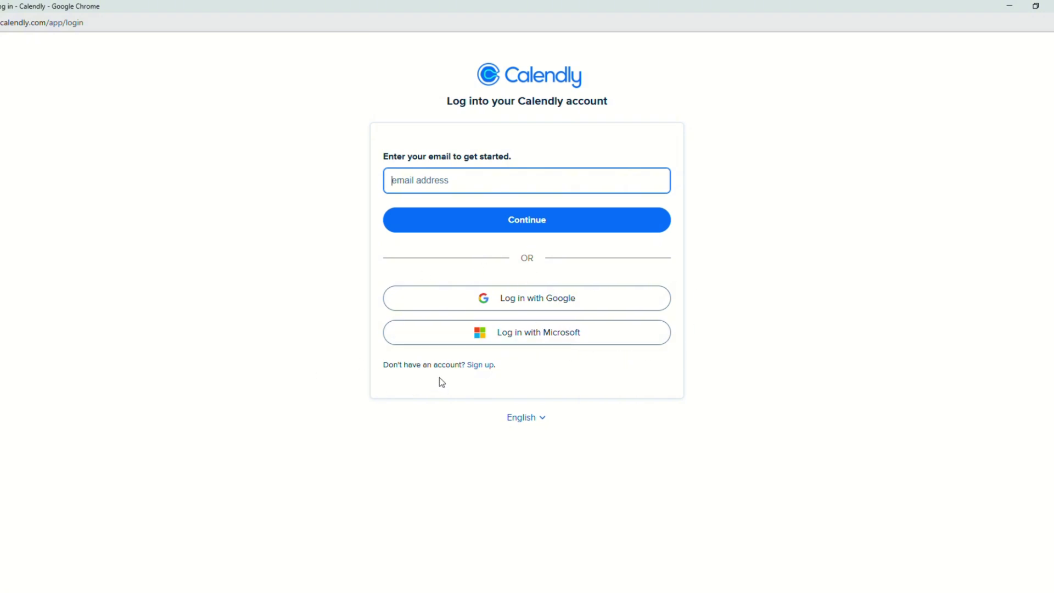
- Log into Calendly and authorise LeadConnector to access the Calendly account
click(480, 364)
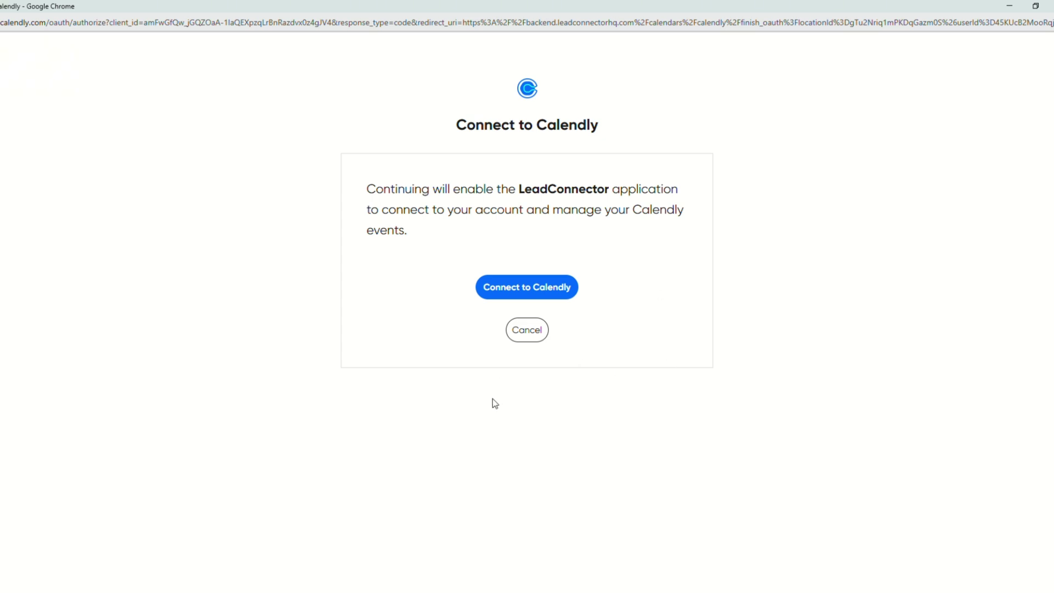
drag(464, 135, 656, 131)
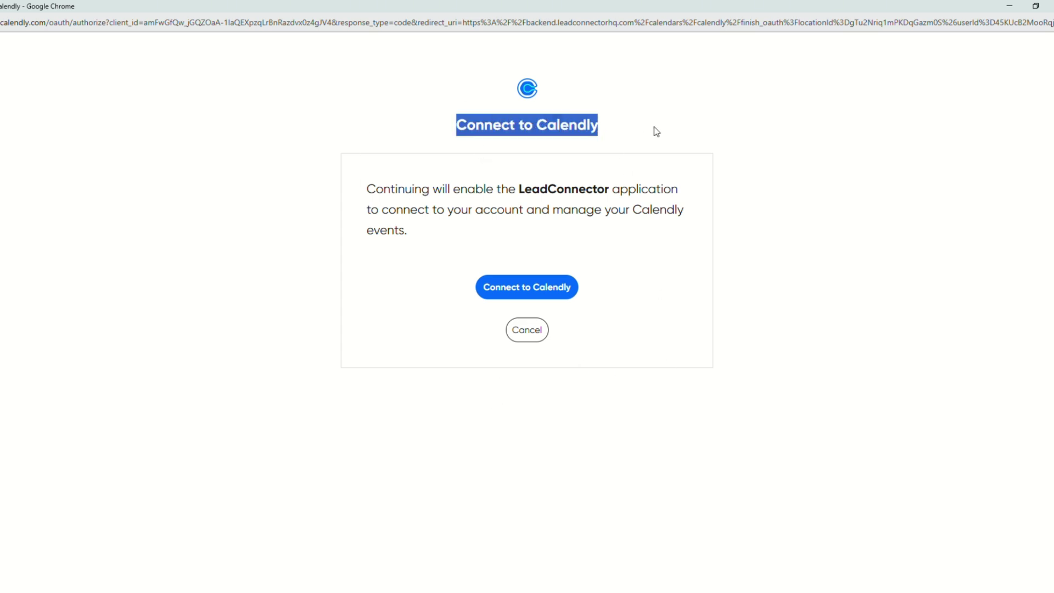
click(520, 294)
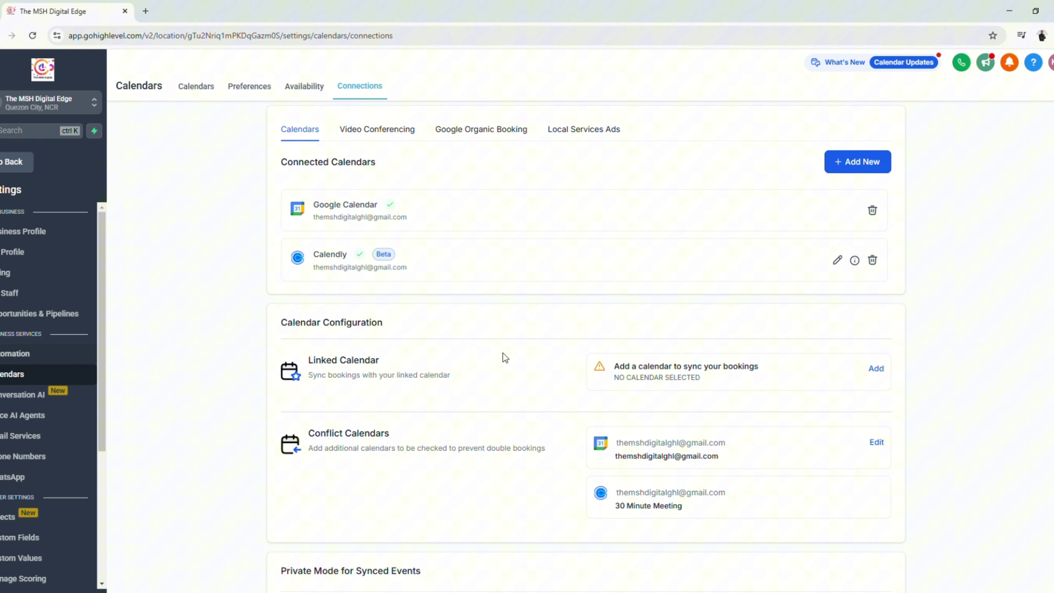
- Highlight the connected Calendly entry and its account on the Connections page
drag(310, 255, 444, 258)
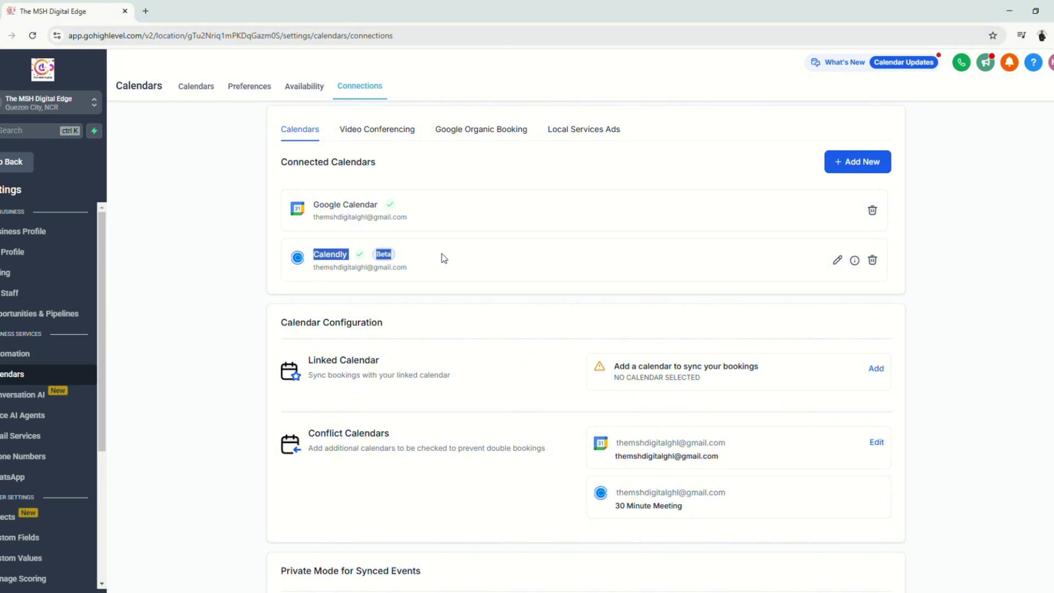
click(509, 282)
drag(421, 269, 277, 254)
click(512, 267)
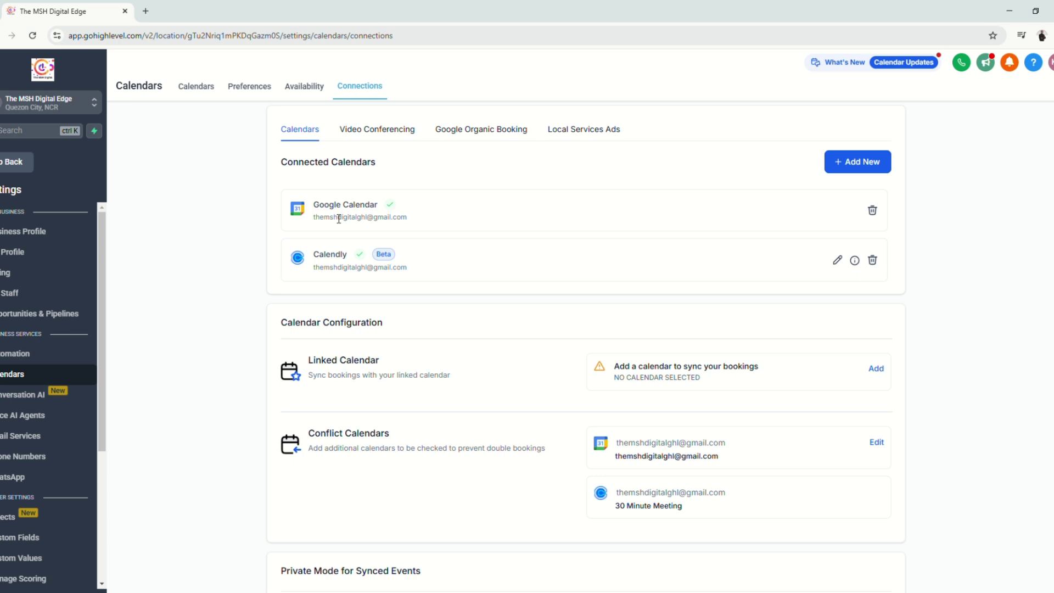
- Highlight the connected Google Calendar, its conflict calendar, Calendly, and the no-calendar-selected warning
drag(452, 216, 287, 197)
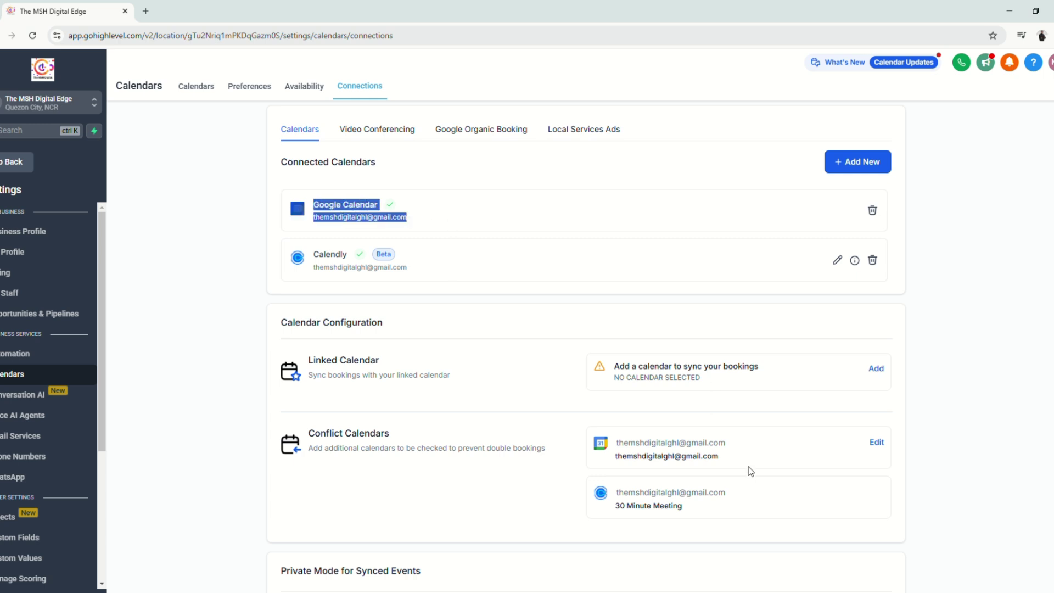
drag(750, 471, 595, 441)
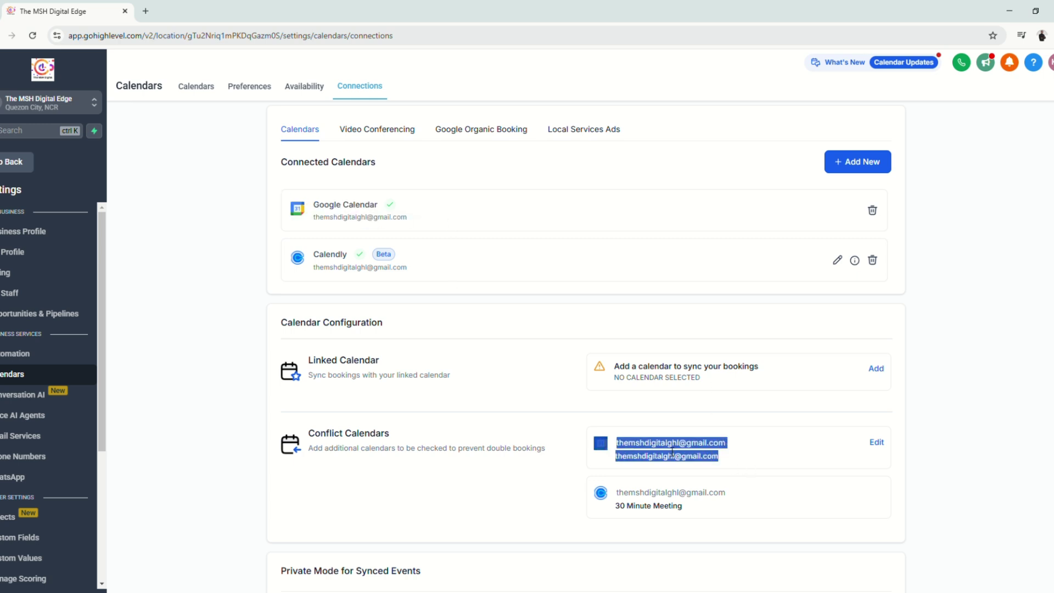
click(463, 259)
drag(254, 259, 443, 273)
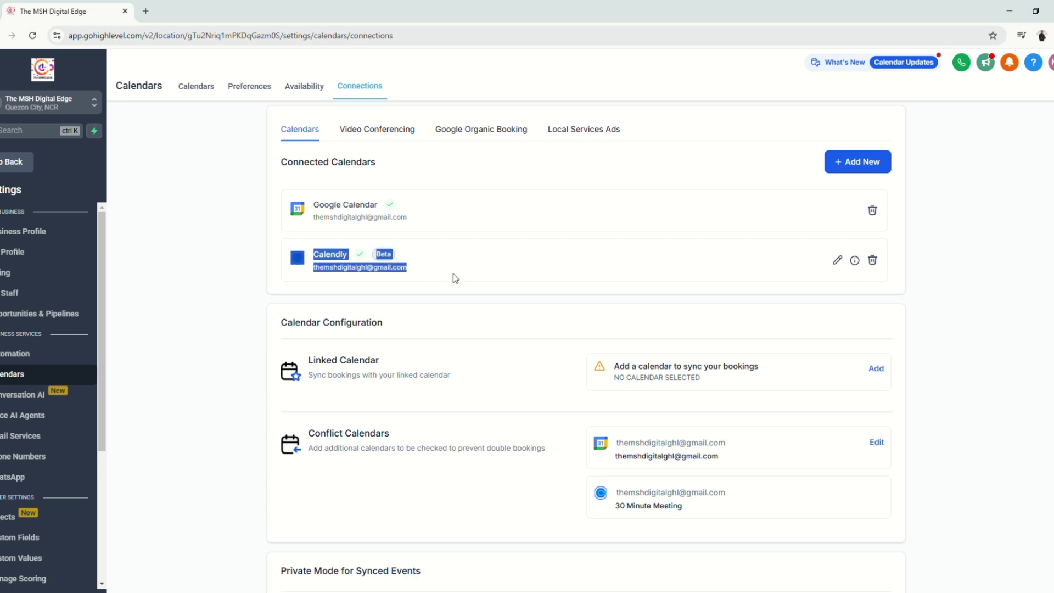
click(681, 310)
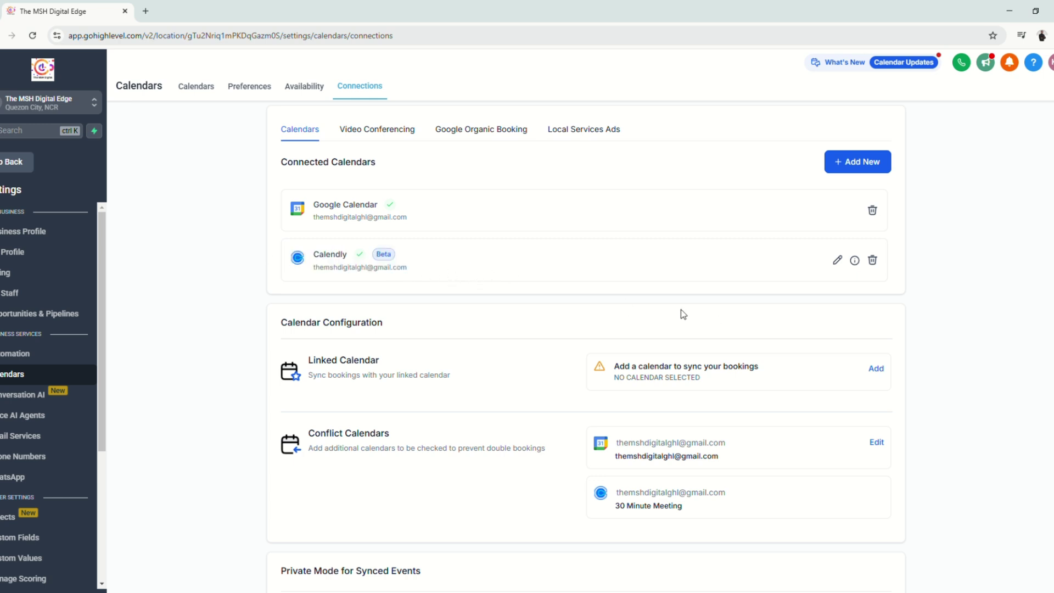
drag(621, 372, 808, 377)
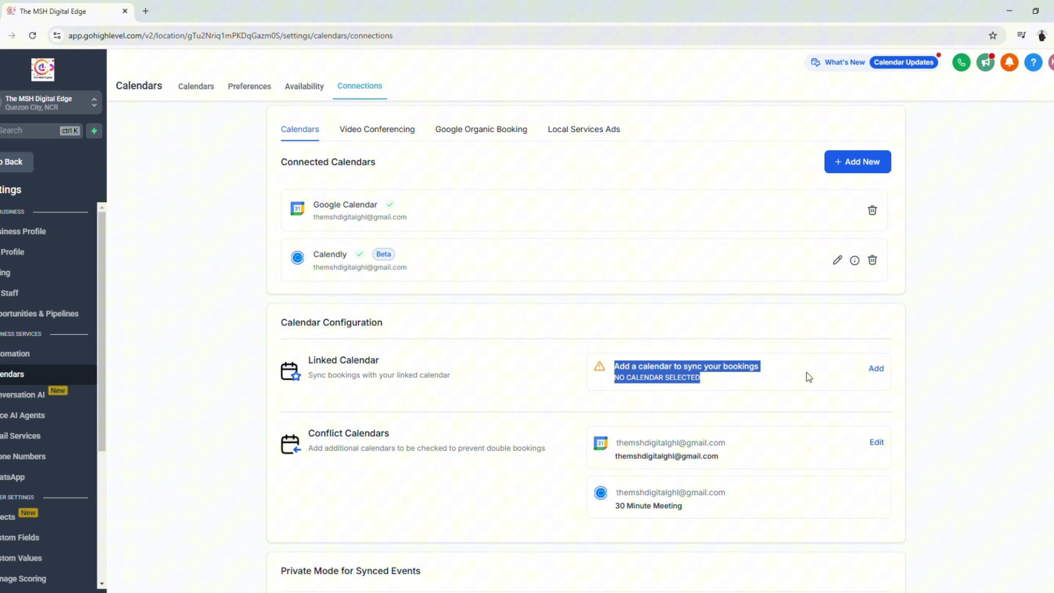
- Set the Google calendar as the linked calendar for new bookings and save
click(755, 380)
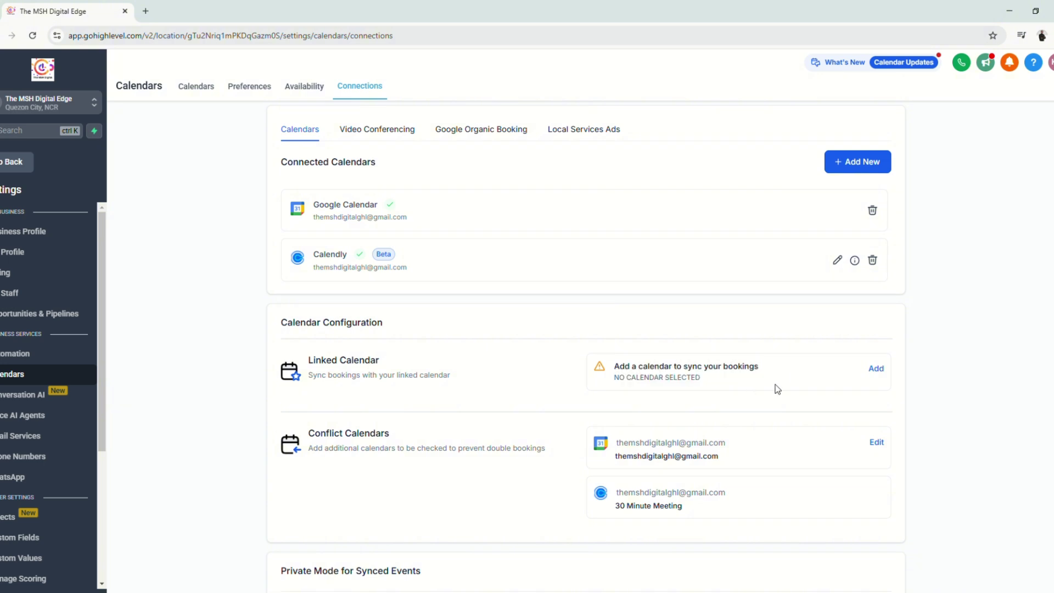
click(871, 370)
click(397, 380)
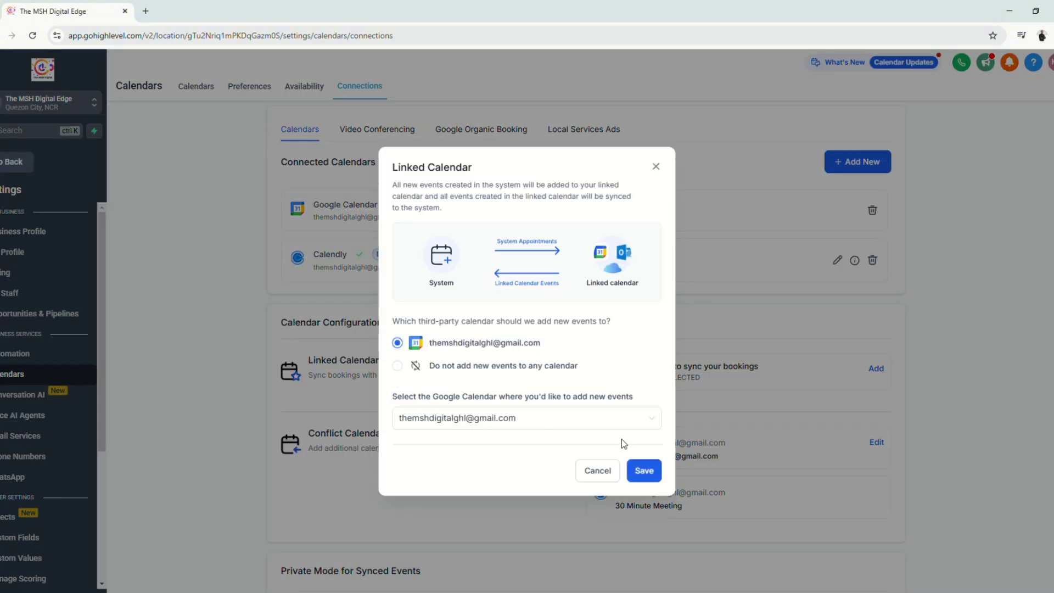
click(644, 472)
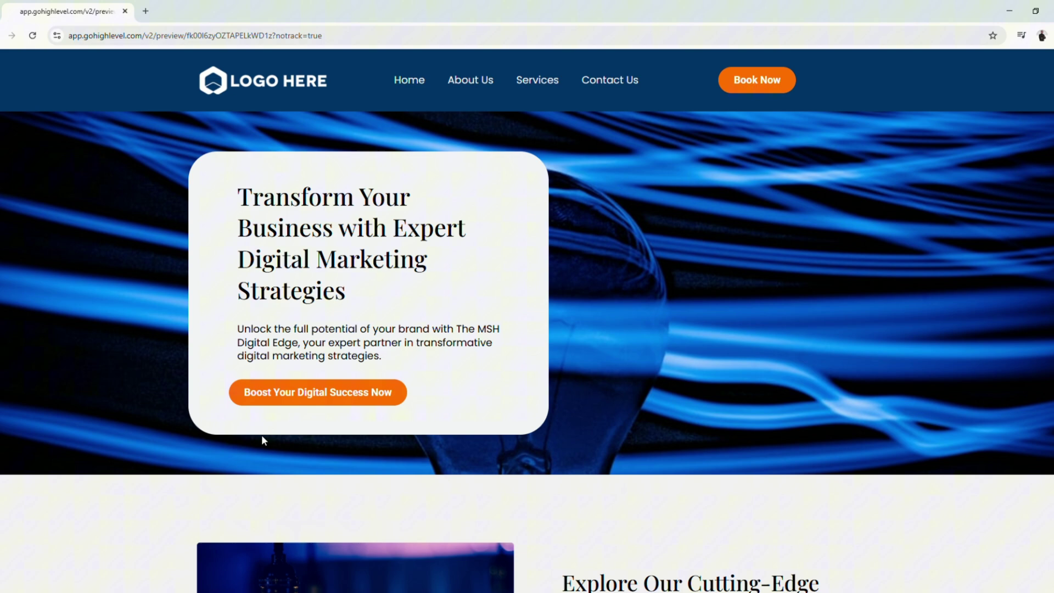
- Scroll the website preview down and back up
scroll(562, 450, down, 4)
scroll(564, 450, up, 4)
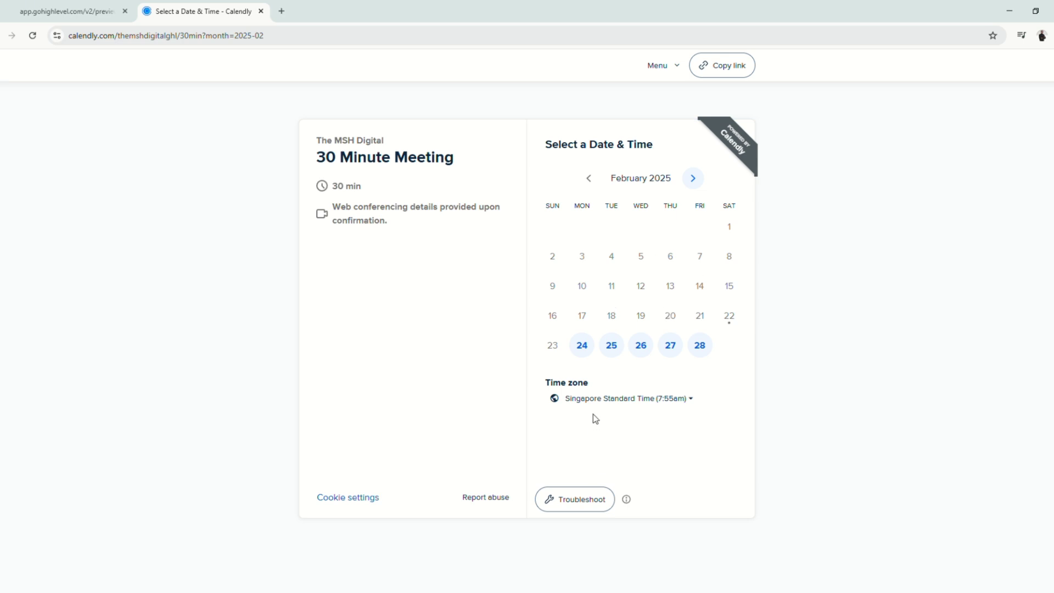
- Book a Calendly 30 Minute Meeting for Monday, February 24, 2025 at 10:00am
click(586, 351)
click(748, 251)
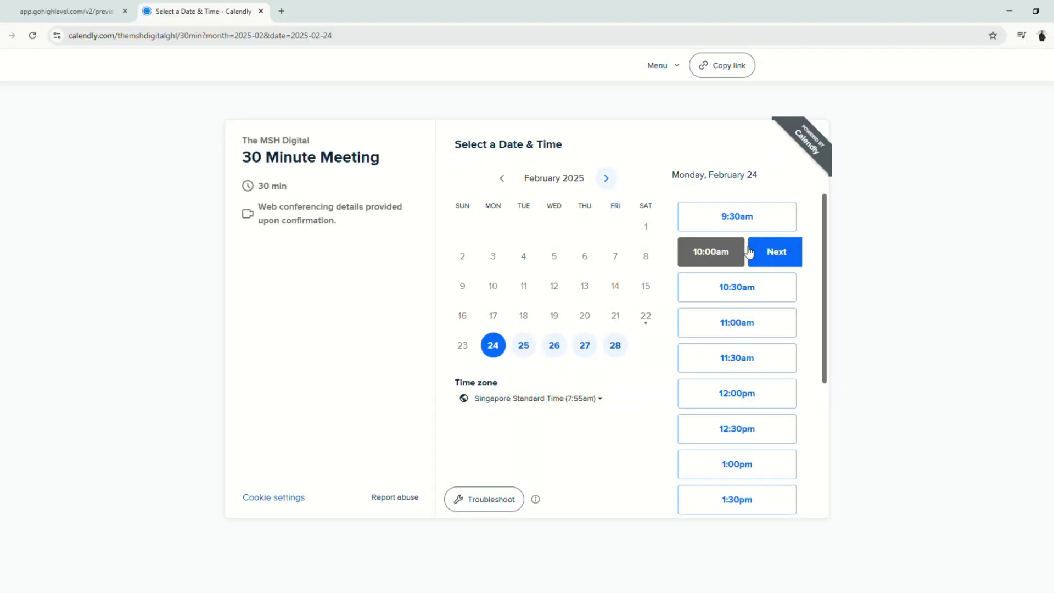
click(788, 254)
click(571, 196)
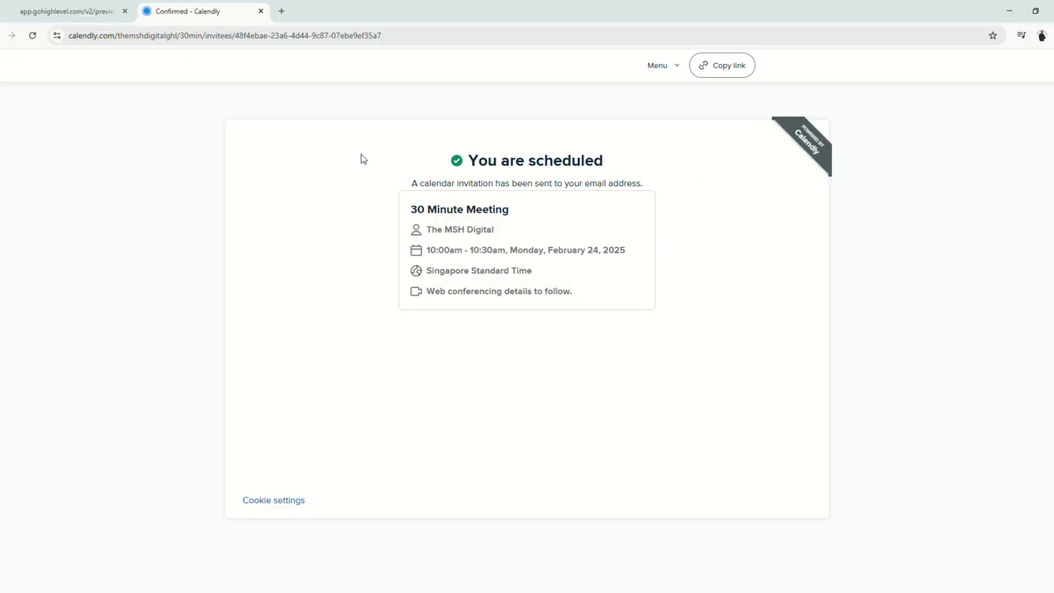
drag(364, 158, 678, 341)
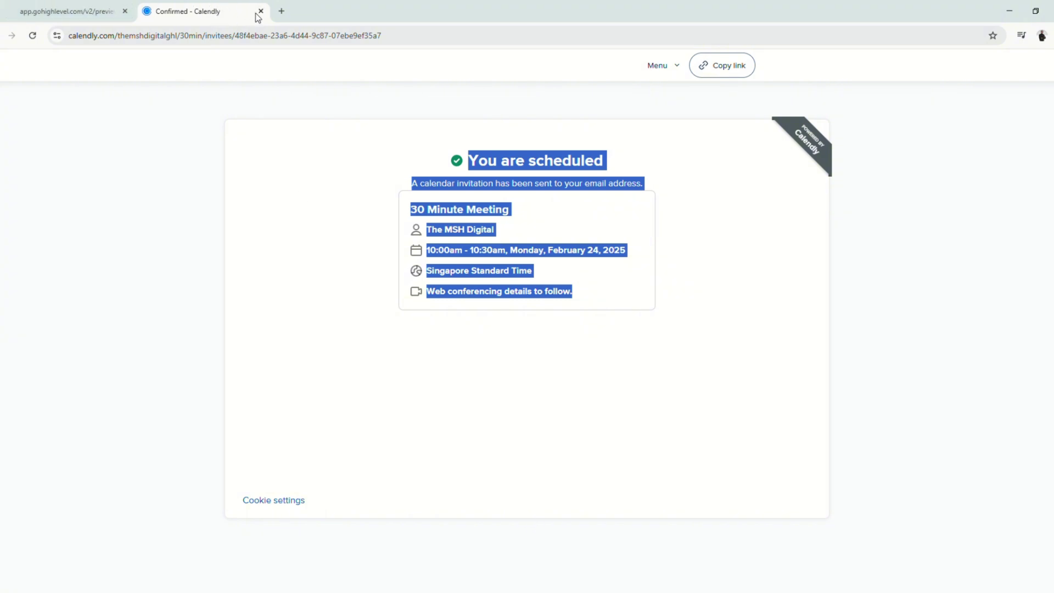
key(alt+Tab)
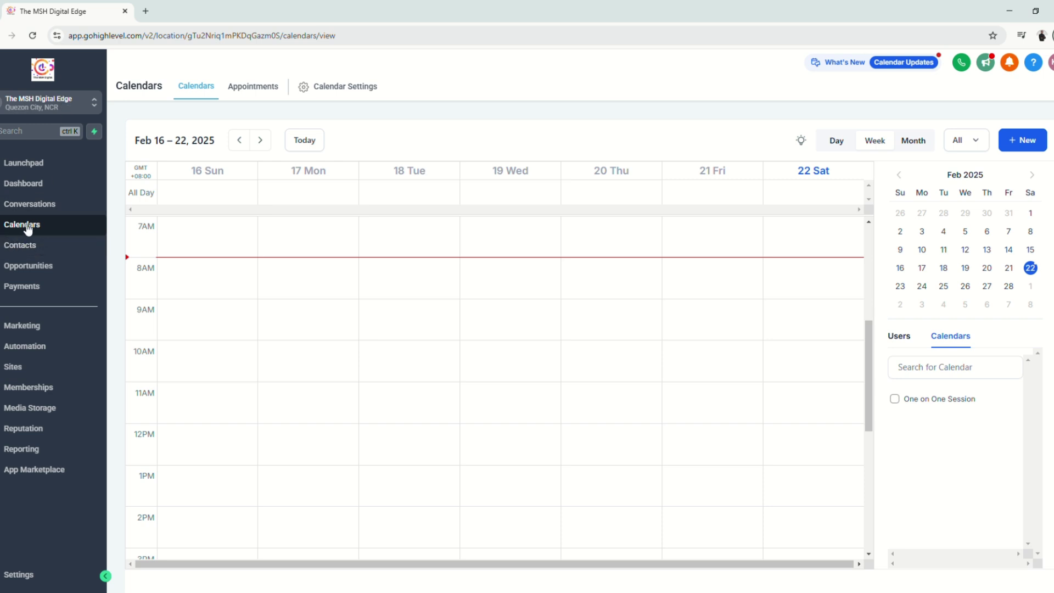
- Open Appointments and highlight the new Calendly booking's title and calendar name
click(266, 88)
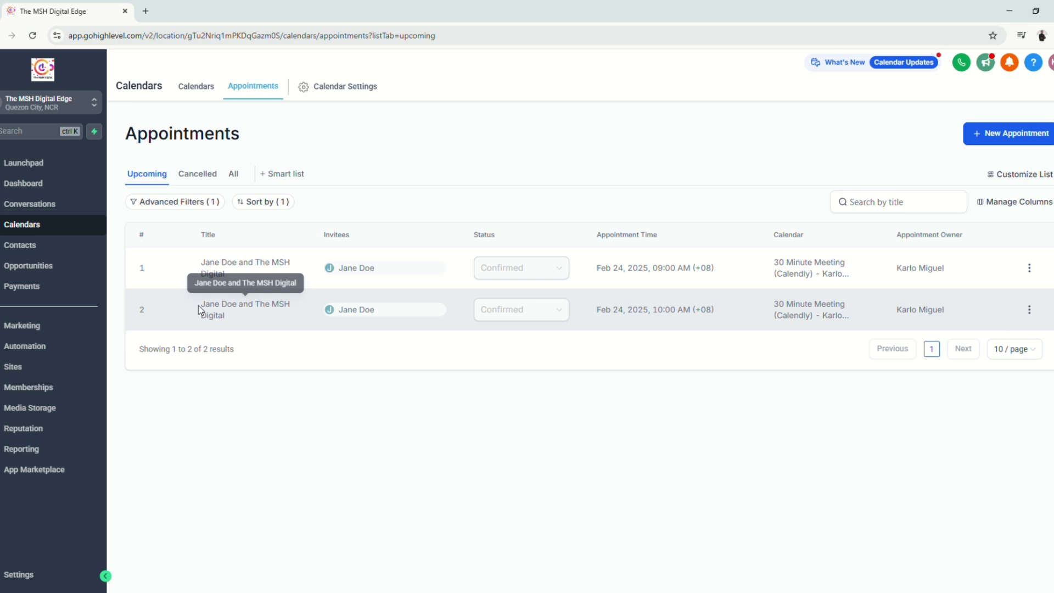
drag(199, 305, 721, 327)
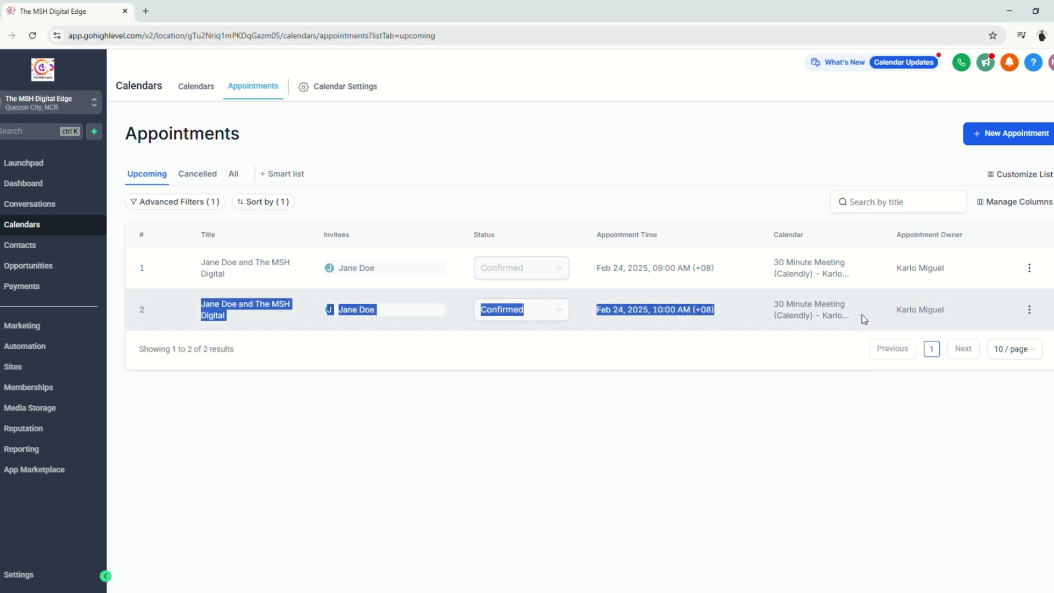
drag(861, 315, 780, 310)
drag(181, 310, 254, 327)
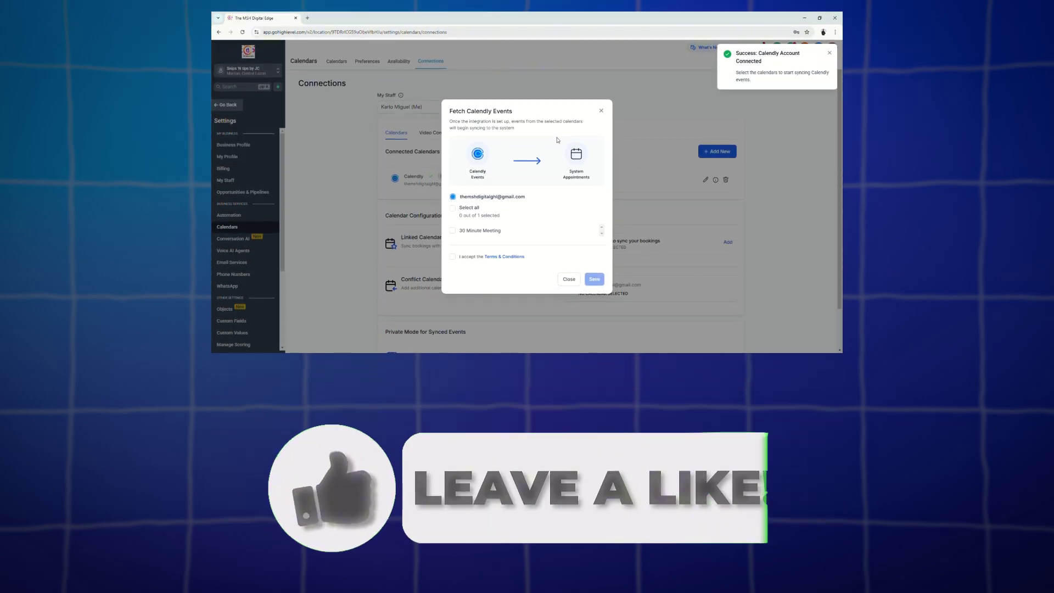
- Click through the closing promo and scroll the course sales page to its call-to-action
click(452, 256)
click(452, 209)
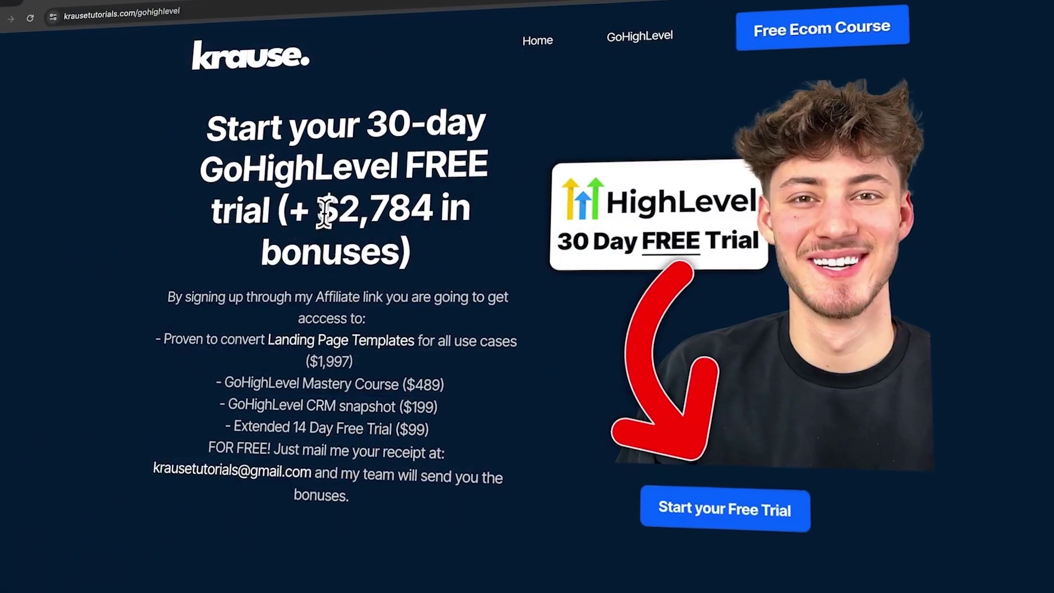
drag(324, 209, 393, 242)
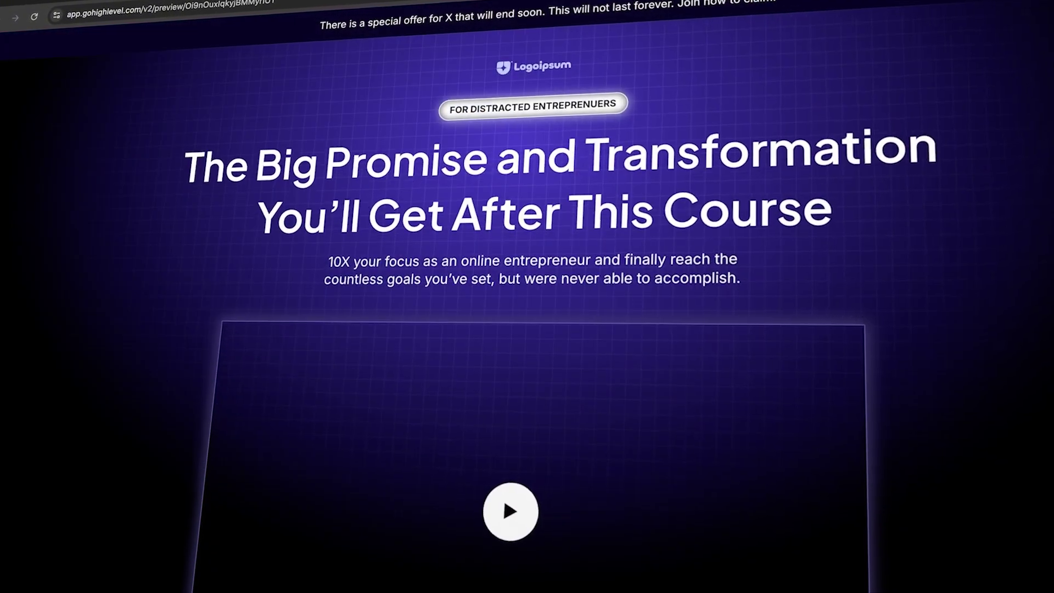
scroll(527, 297, down, 15)
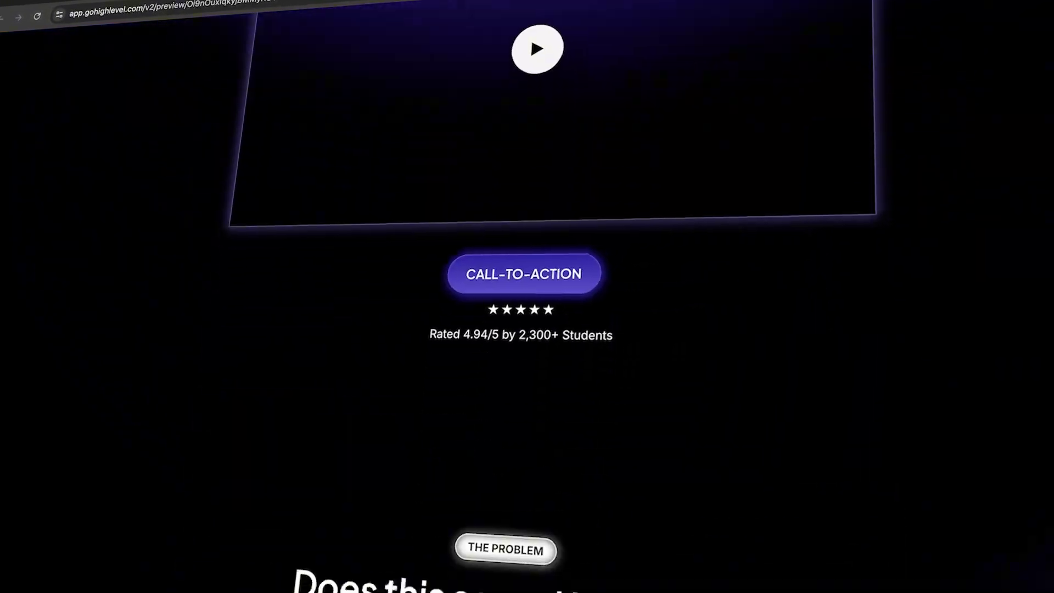